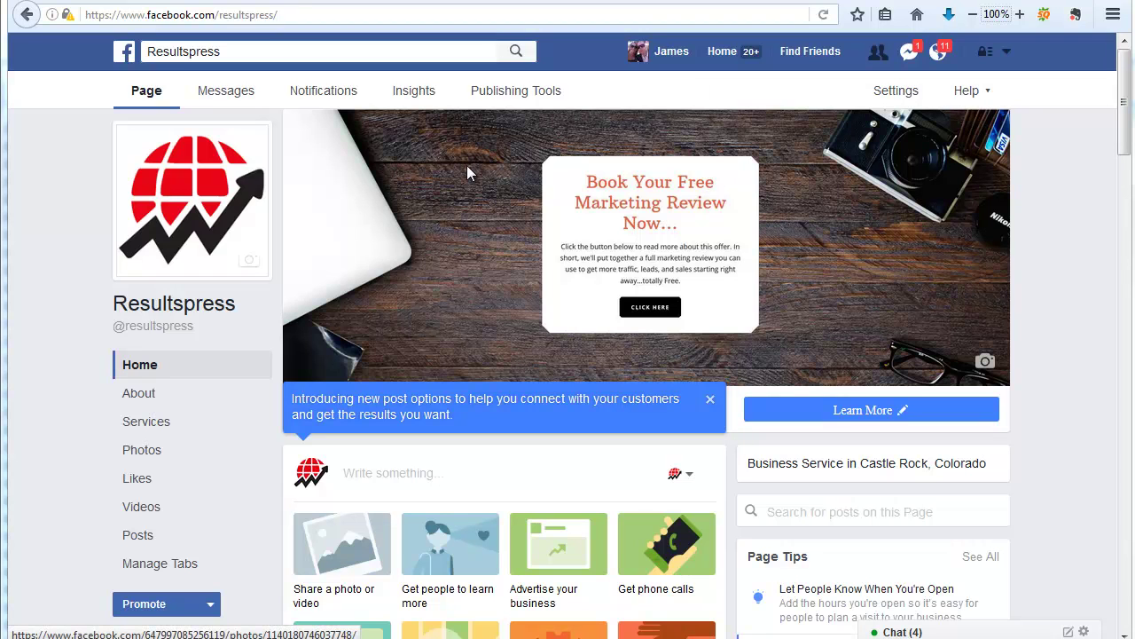
Step: Look through the Resultspress search suggestions and the account menu, closing both without choosing anything
click(238, 51)
click(84, 284)
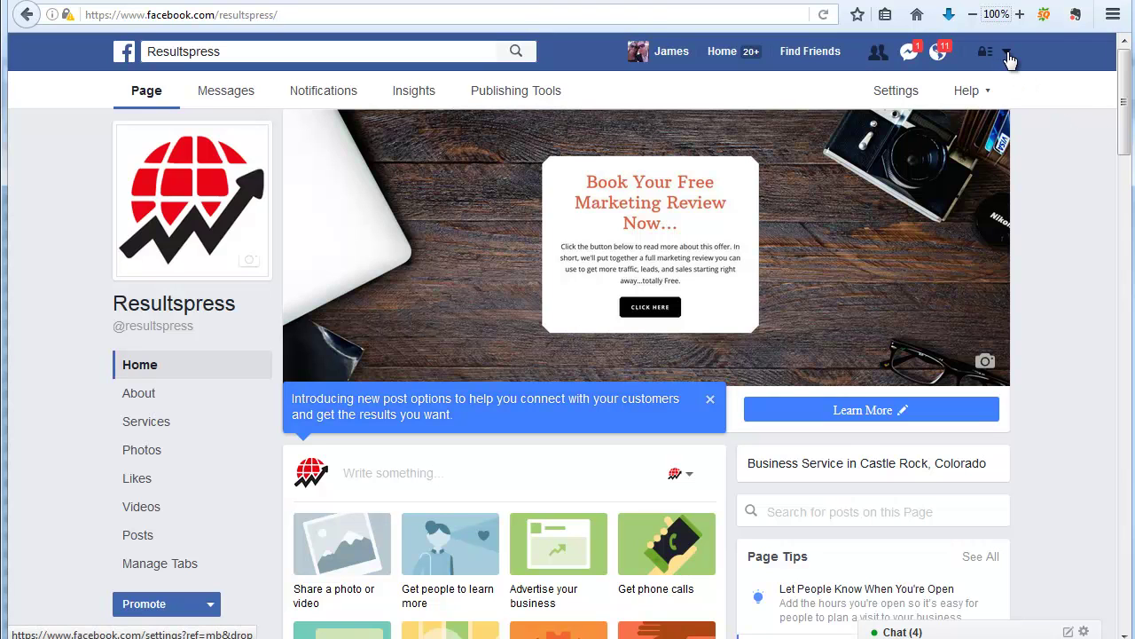
click(1007, 53)
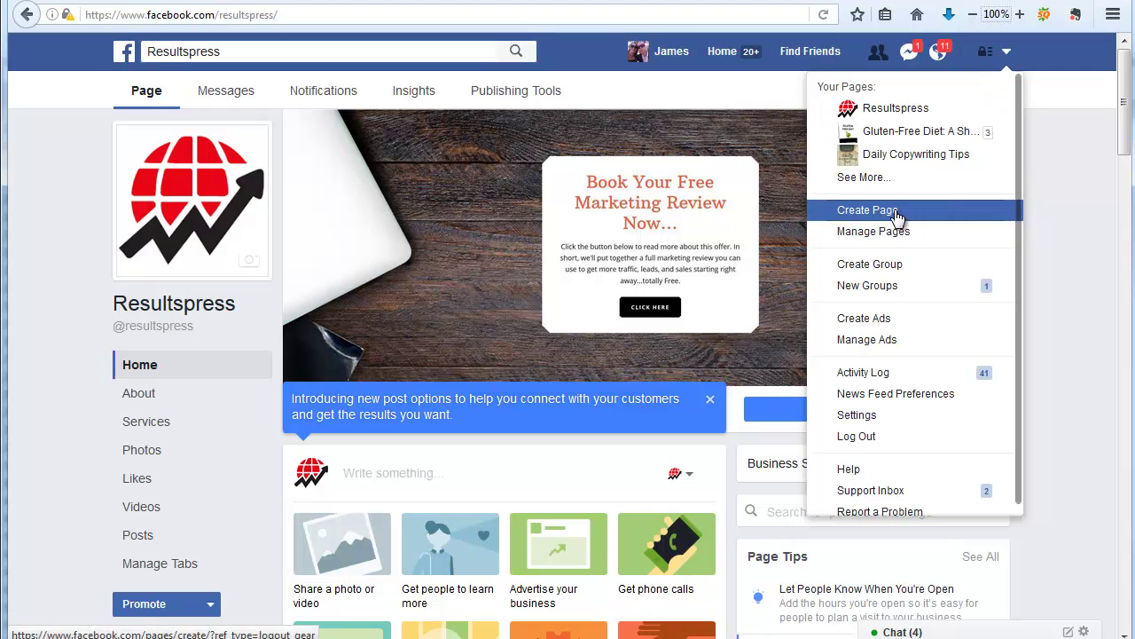
click(1051, 224)
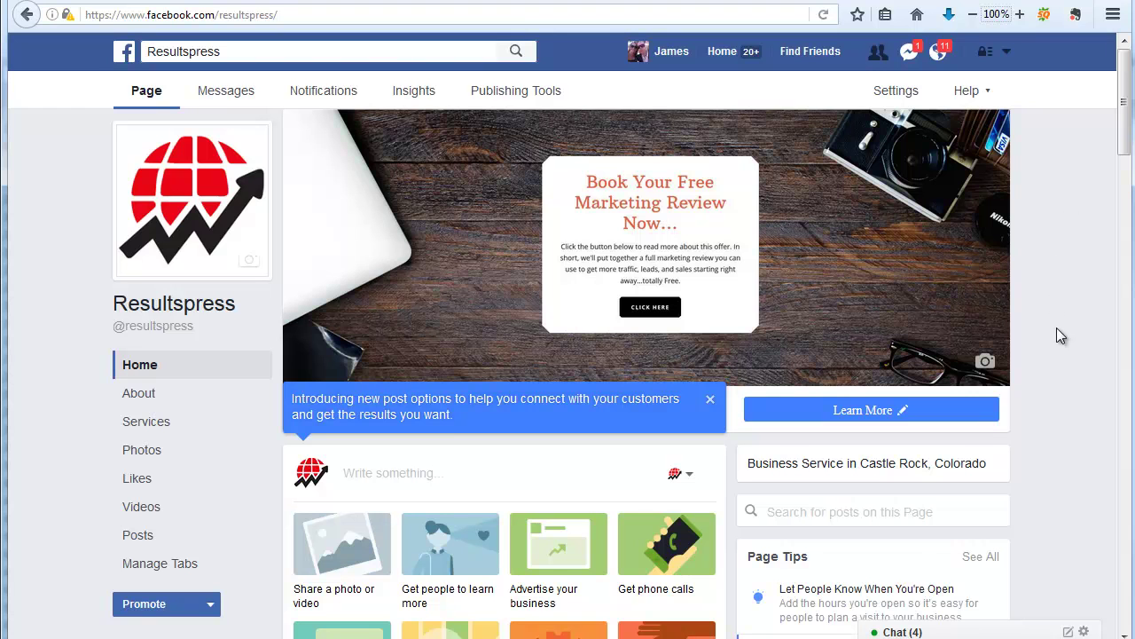
Step: Start a new photo or video post on the Resultspress page to open the slideshow creator
scroll(1114, 222, down, 3)
scroll(1125, 169, down, 1)
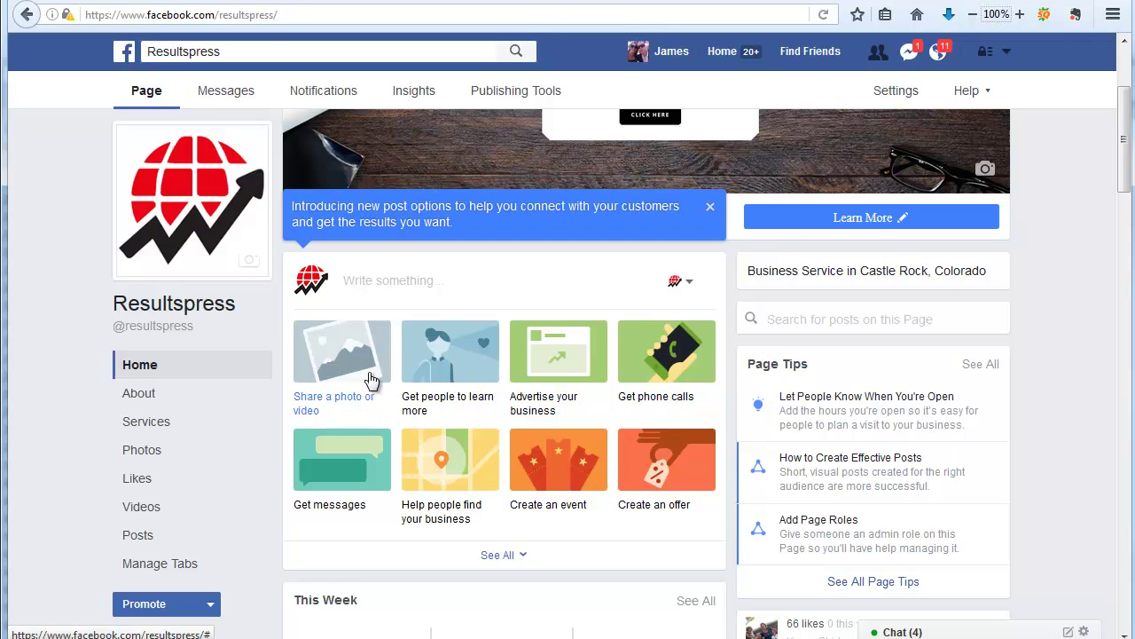
click(333, 368)
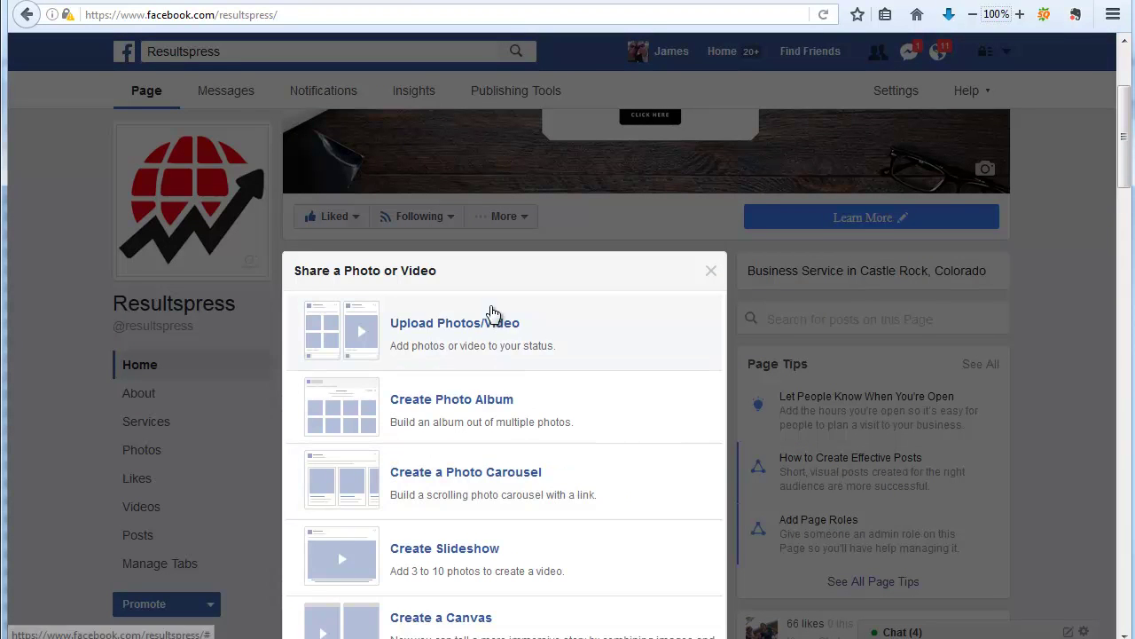
scroll(500, 361, down, 2)
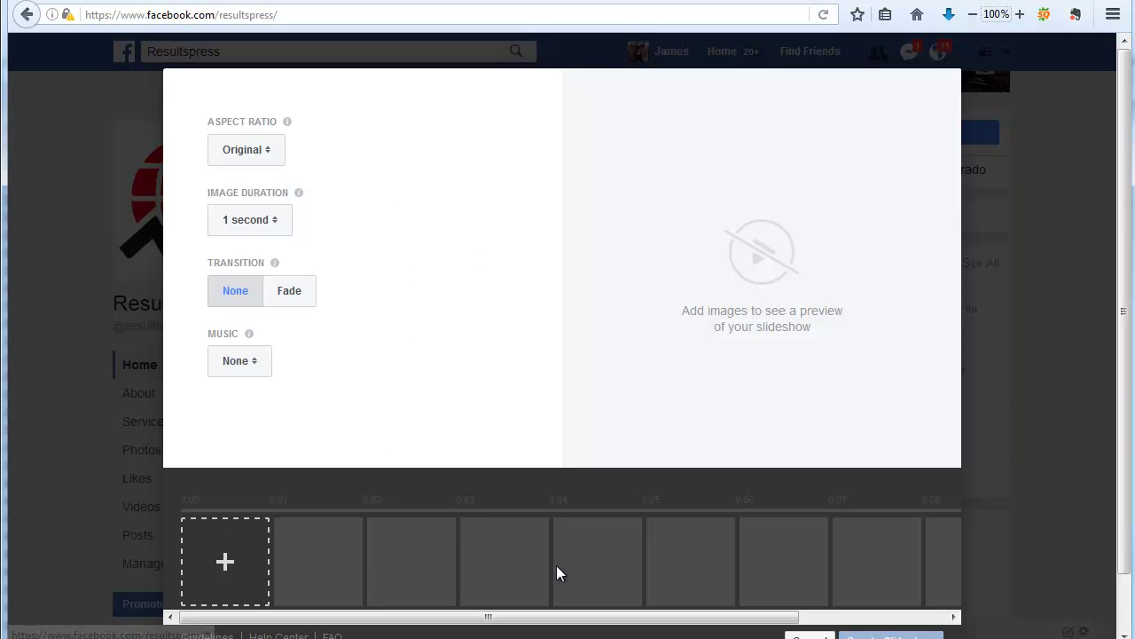
Step: Open Add Photos from the slideshow timeline and choose Upload Photo from the computer
scroll(573, 565, down, 2)
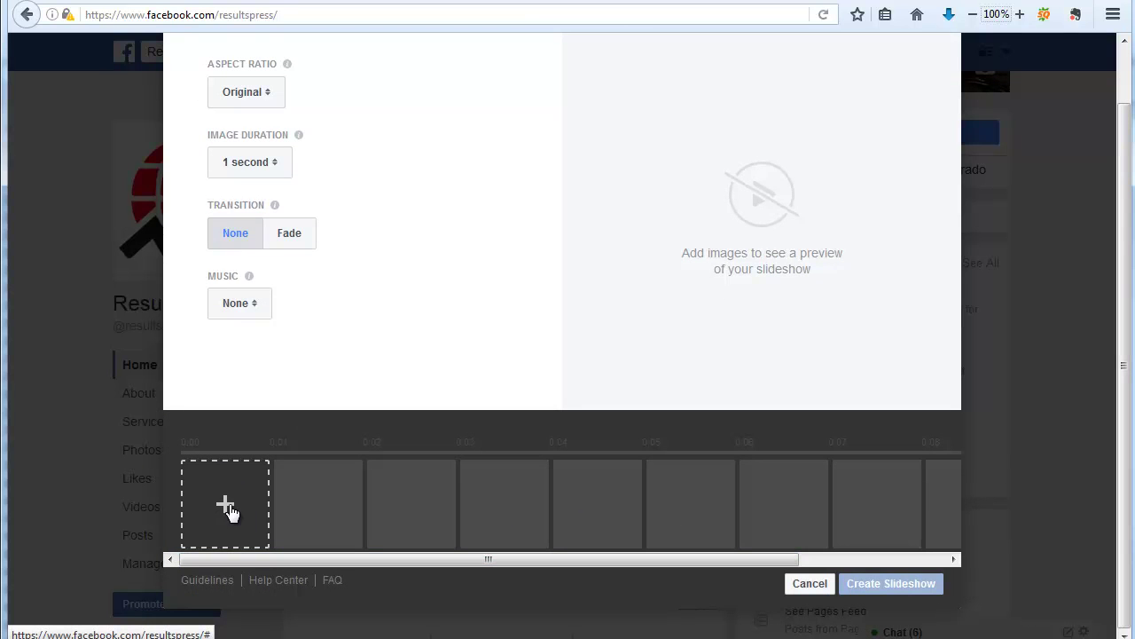
click(259, 511)
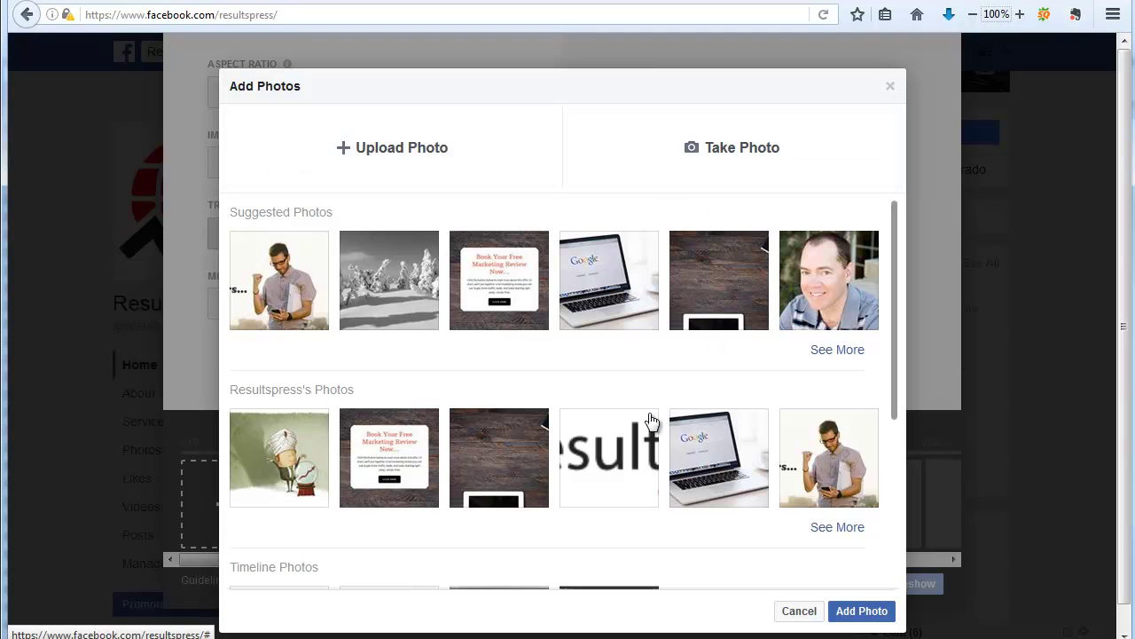
scroll(538, 422, down, 3)
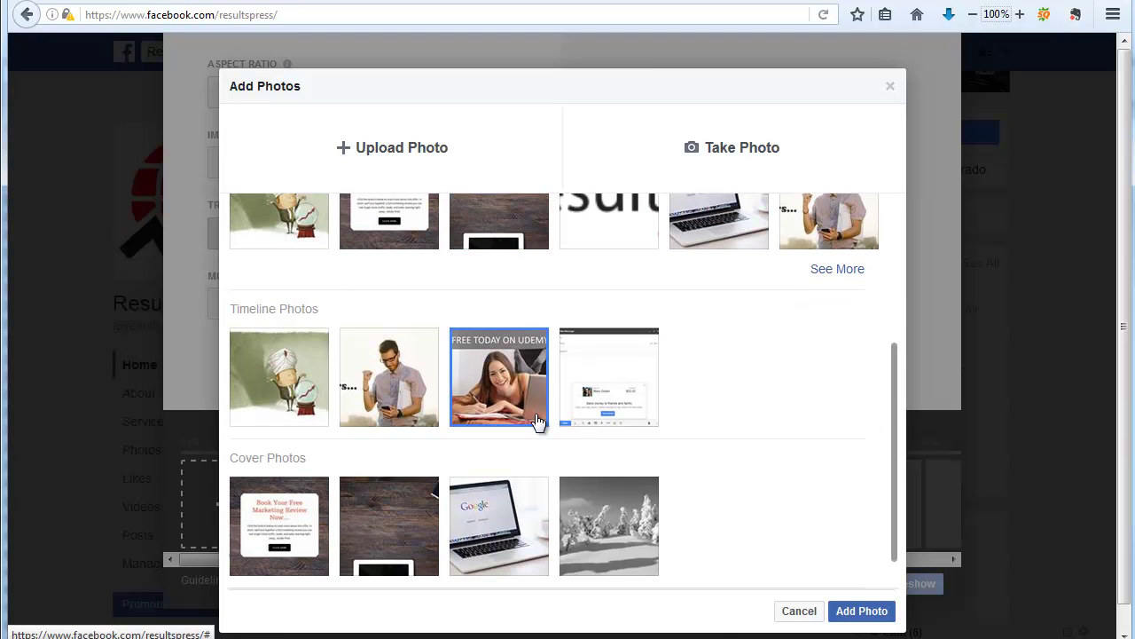
scroll(539, 422, up, 3)
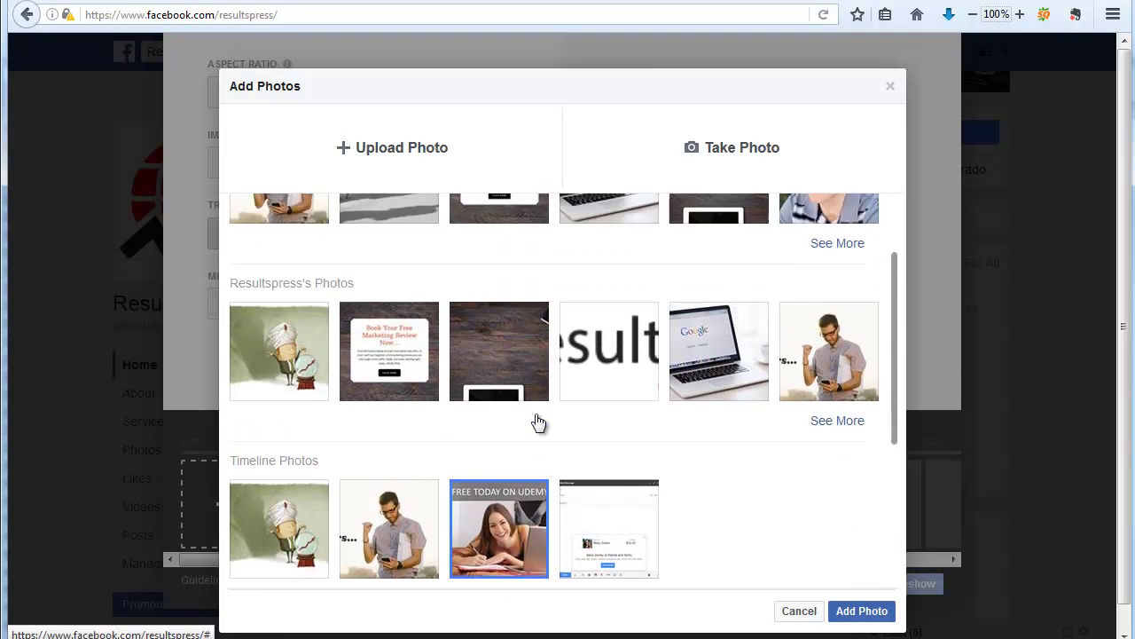
scroll(538, 422, up, 1)
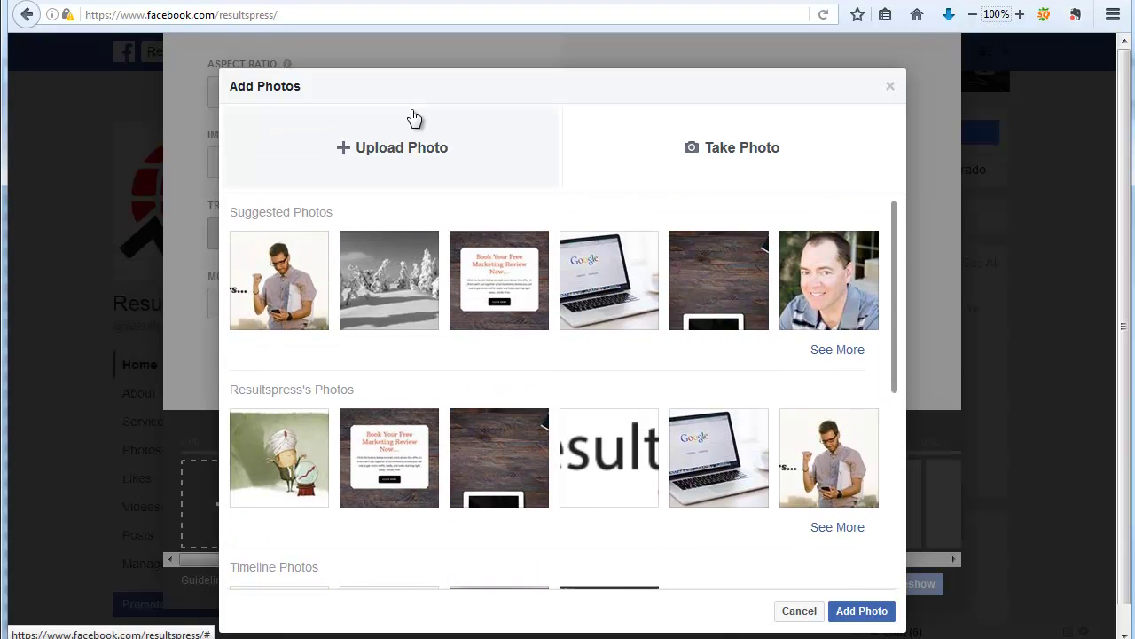
click(398, 147)
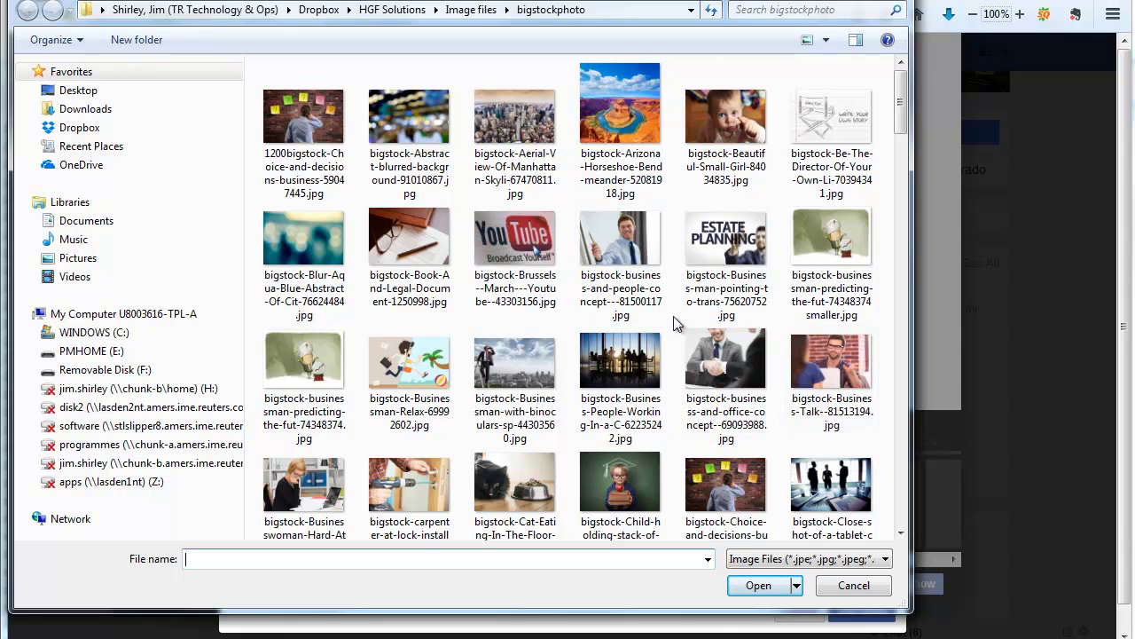
key(Escape)
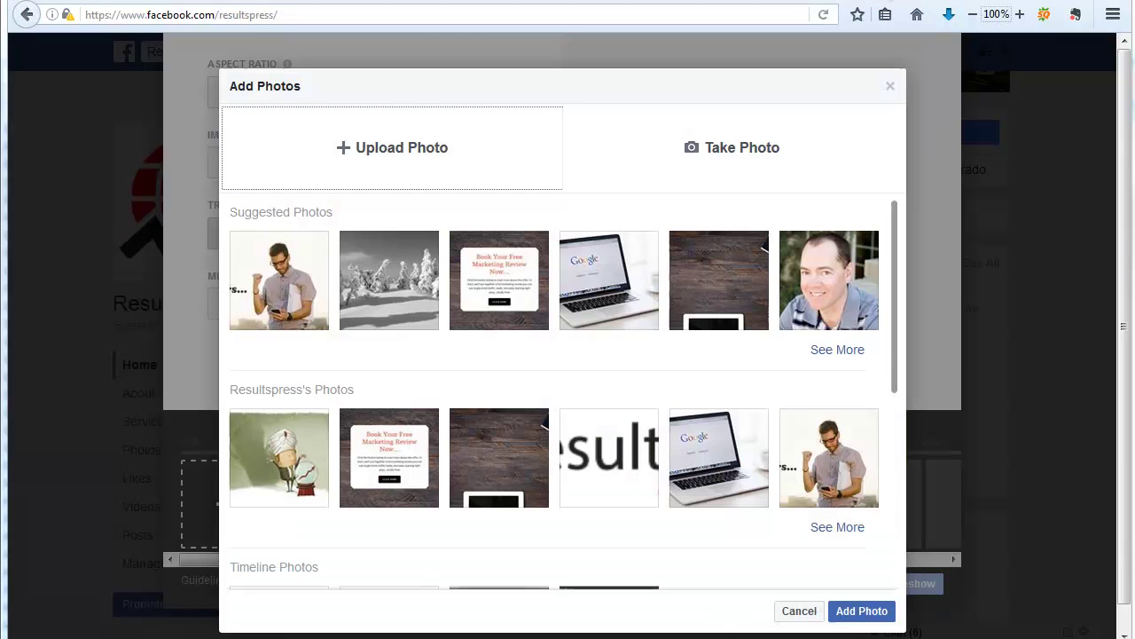
Step: Select the man-with-phone, Google laptop and portrait photos and add all three
click(320, 297)
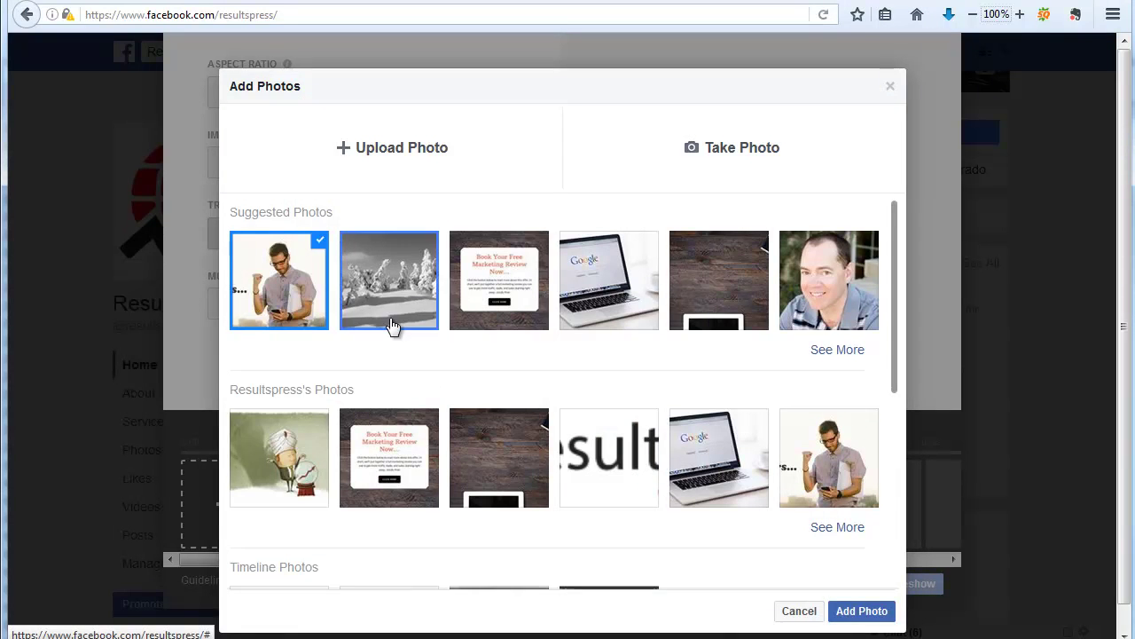
click(610, 289)
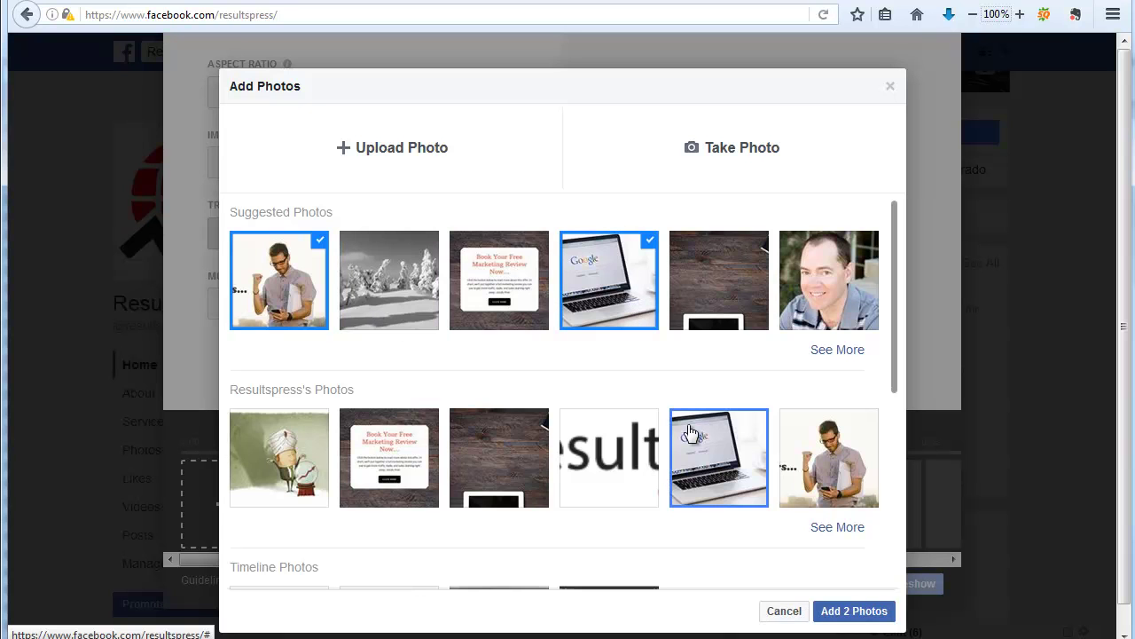
click(825, 312)
click(847, 612)
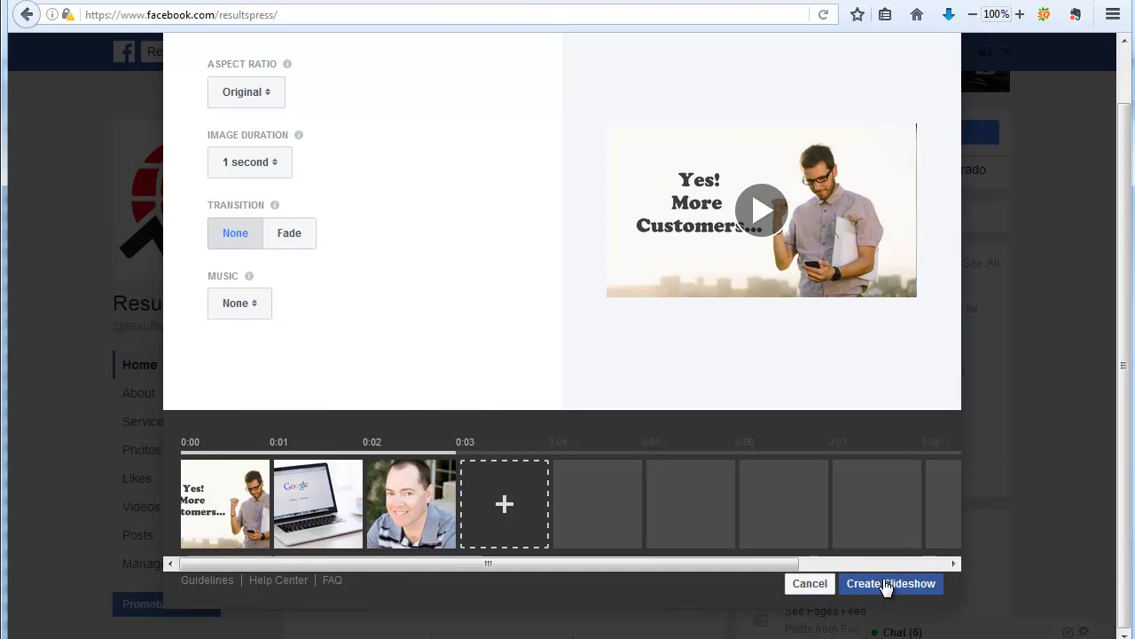
scroll(448, 325, up, 1)
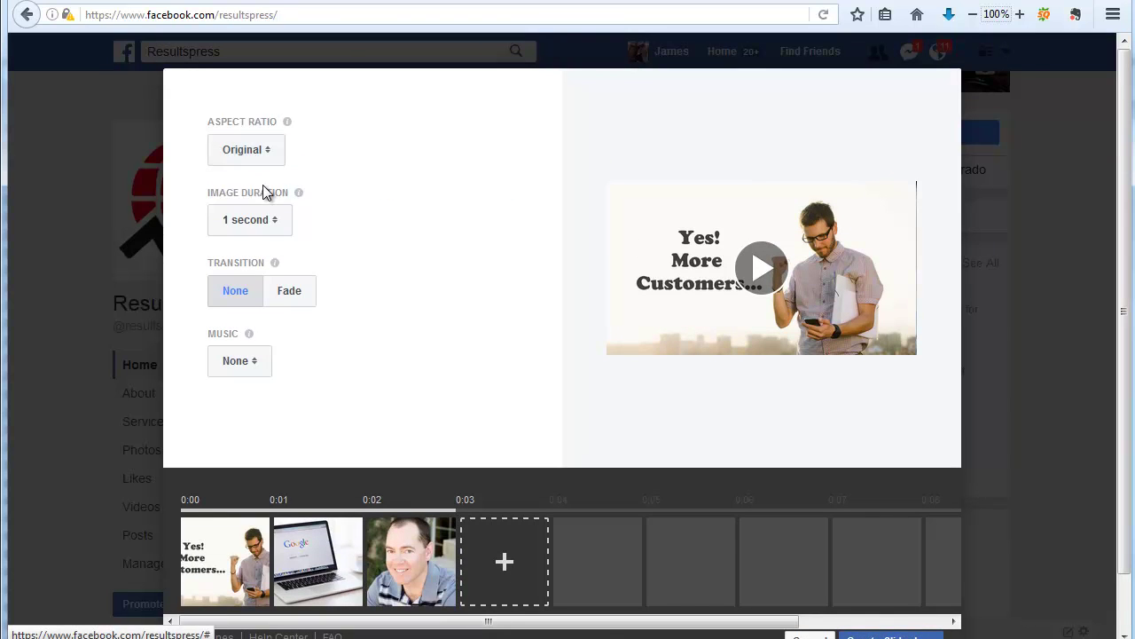
Step: Set the slideshow to 2-second images with a Fade transition
click(276, 225)
click(275, 241)
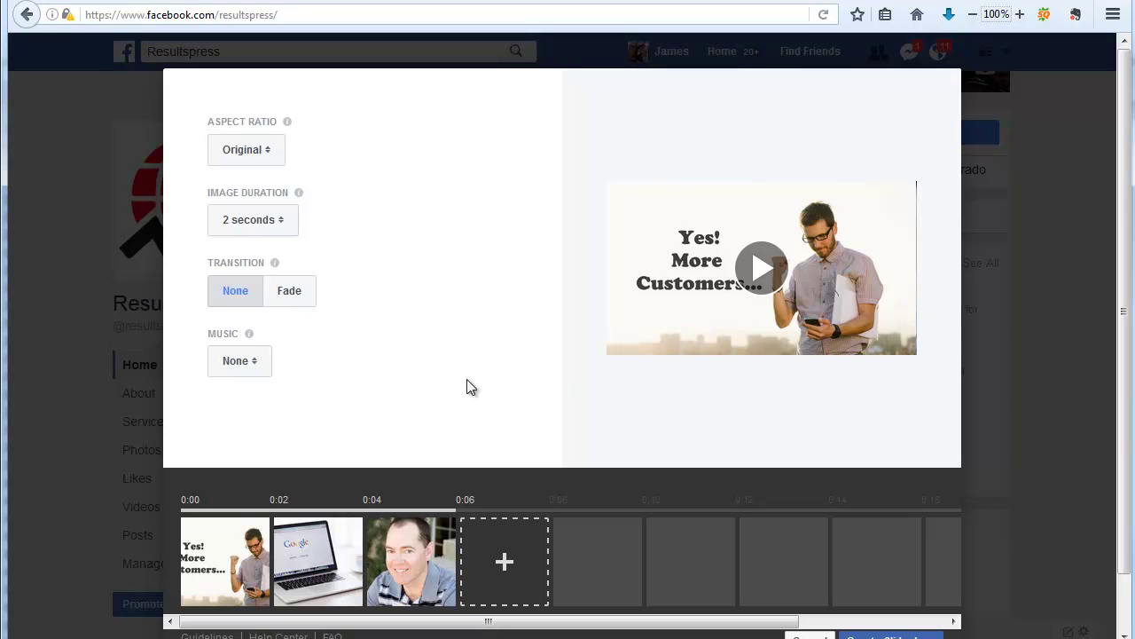
click(289, 292)
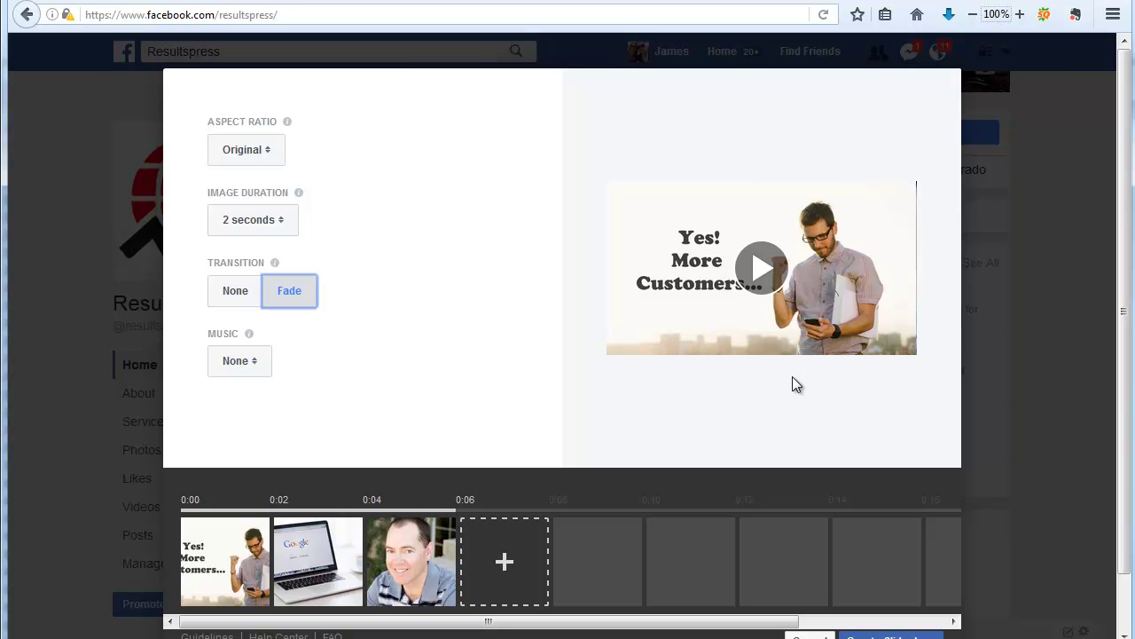
Step: Try Longboard as background music, remove it, then create the slideshow
click(253, 361)
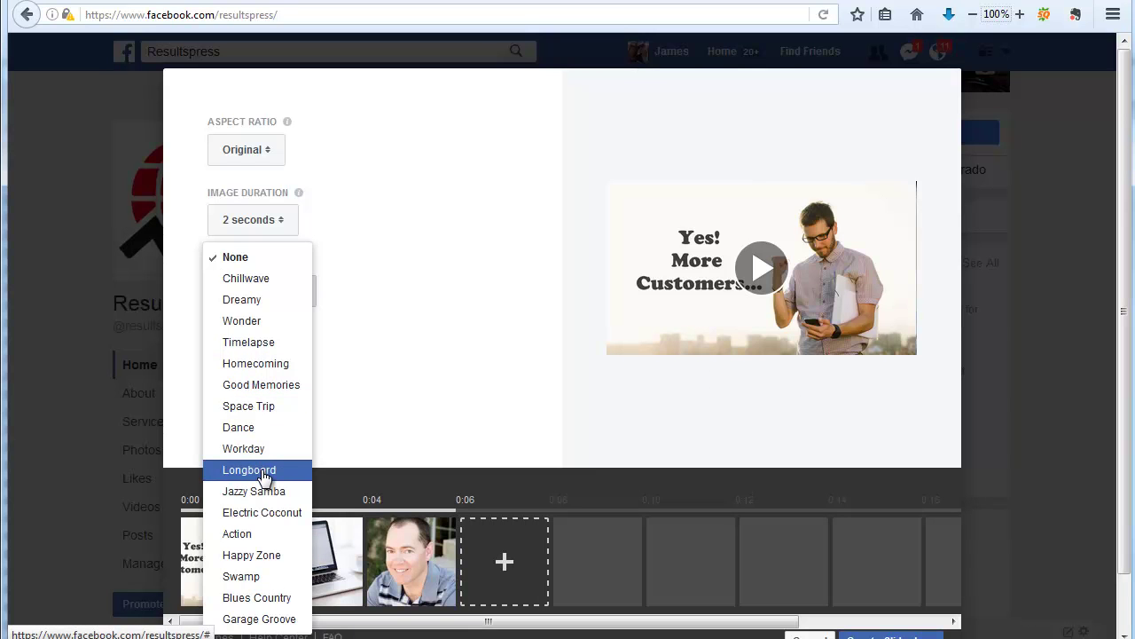
click(252, 470)
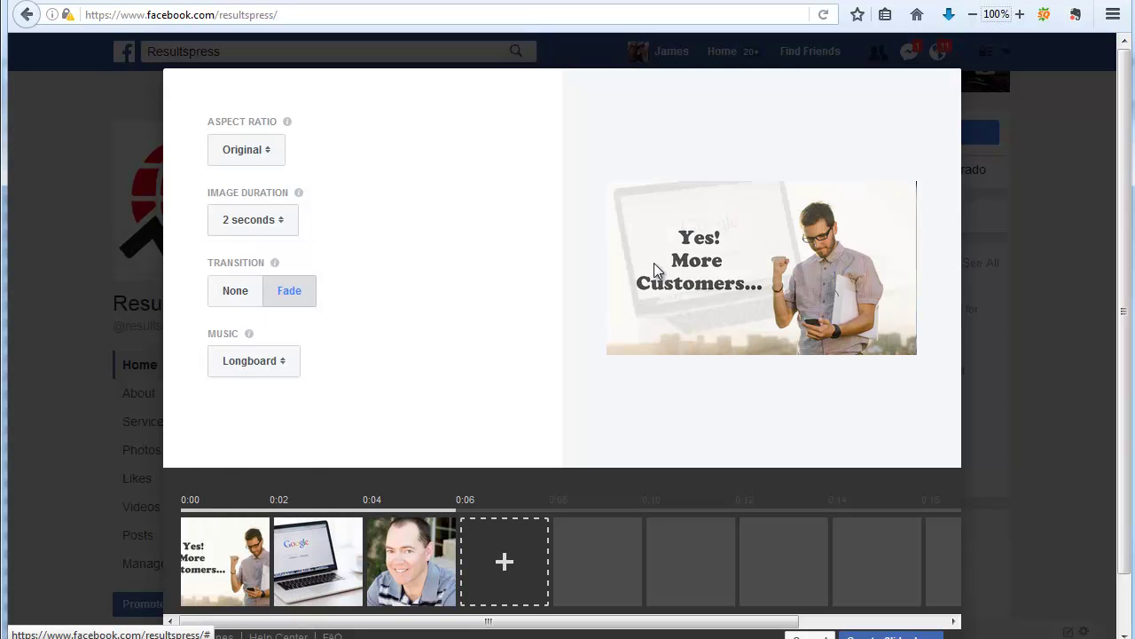
click(258, 371)
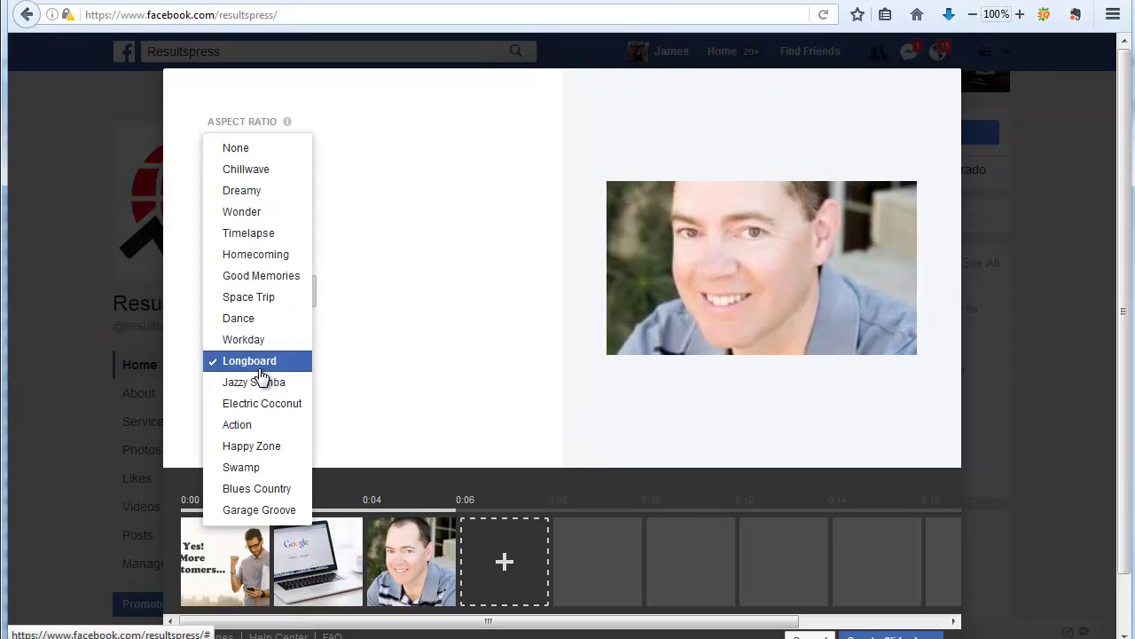
click(241, 150)
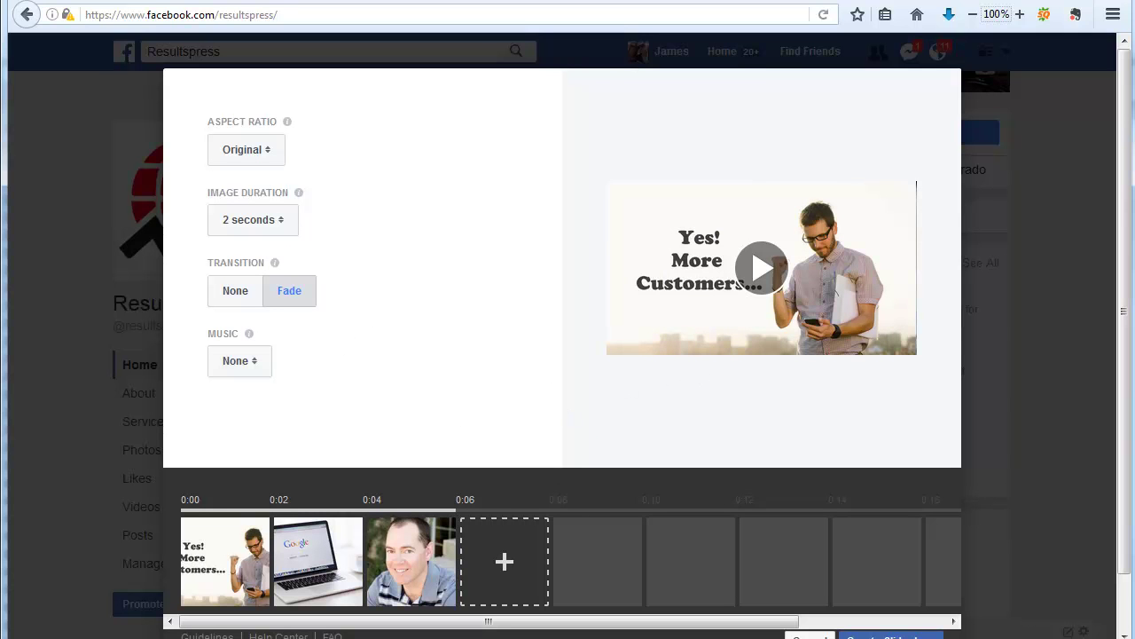
scroll(1006, 590, down, 1)
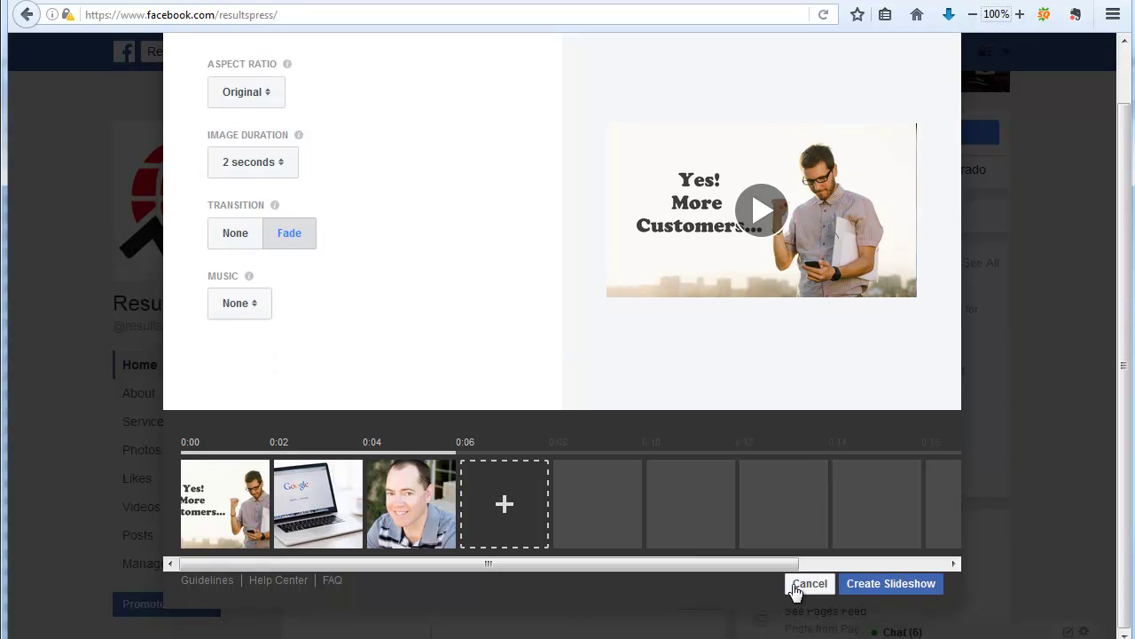
click(905, 590)
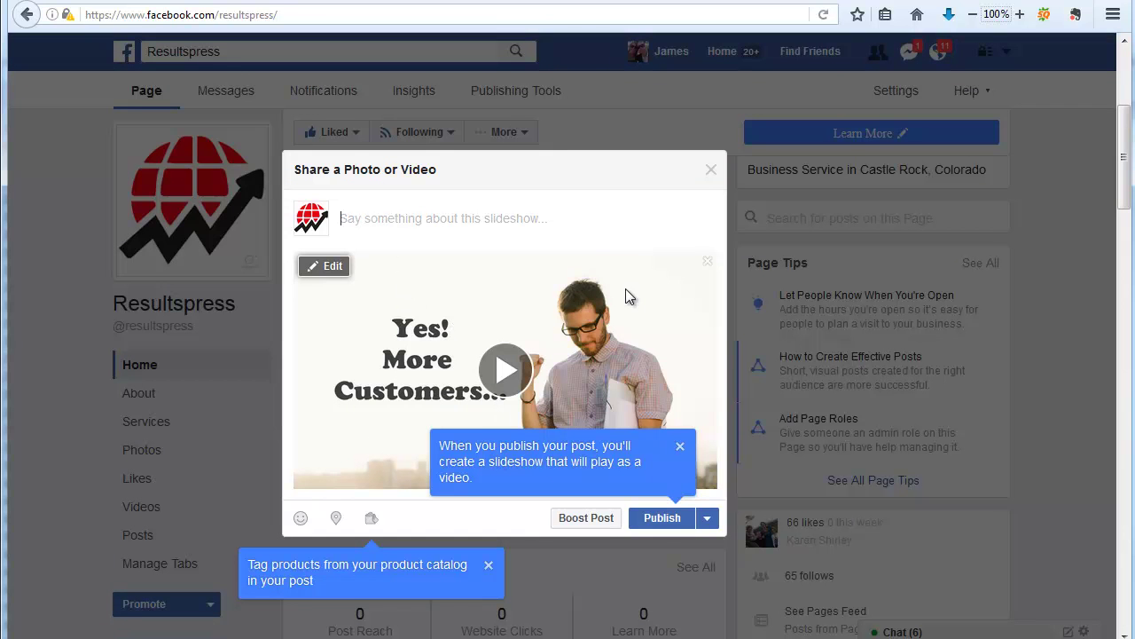
Step: Caption the post 'For a limited time, get 10% off....mention this ad and get a free drink.'
click(570, 230)
text(For a )
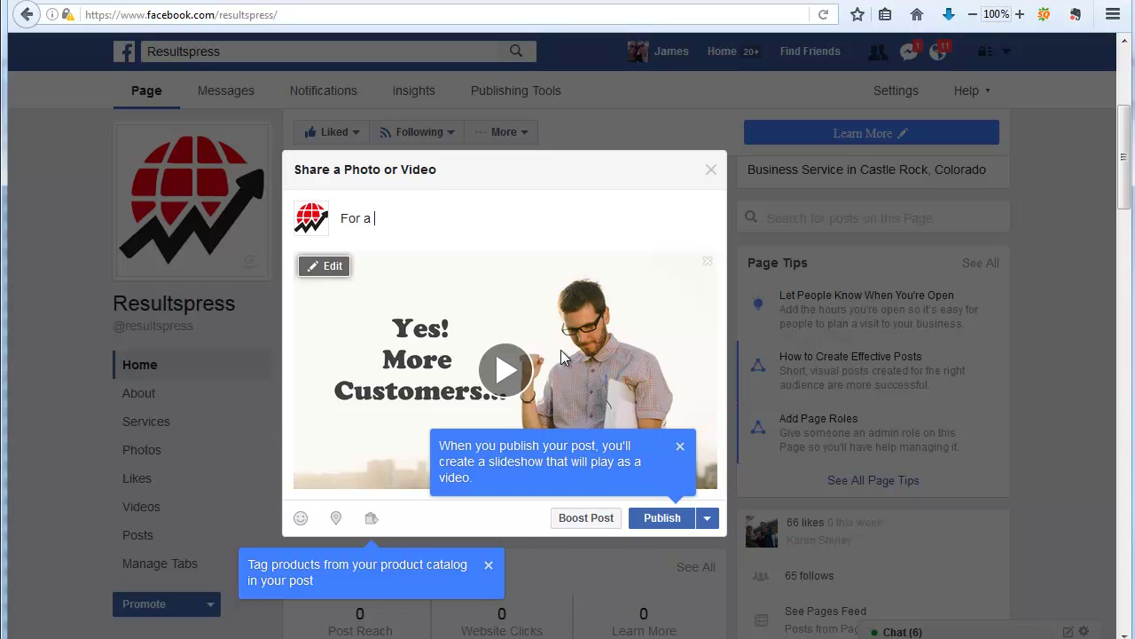
text(limited time, get 10% off)
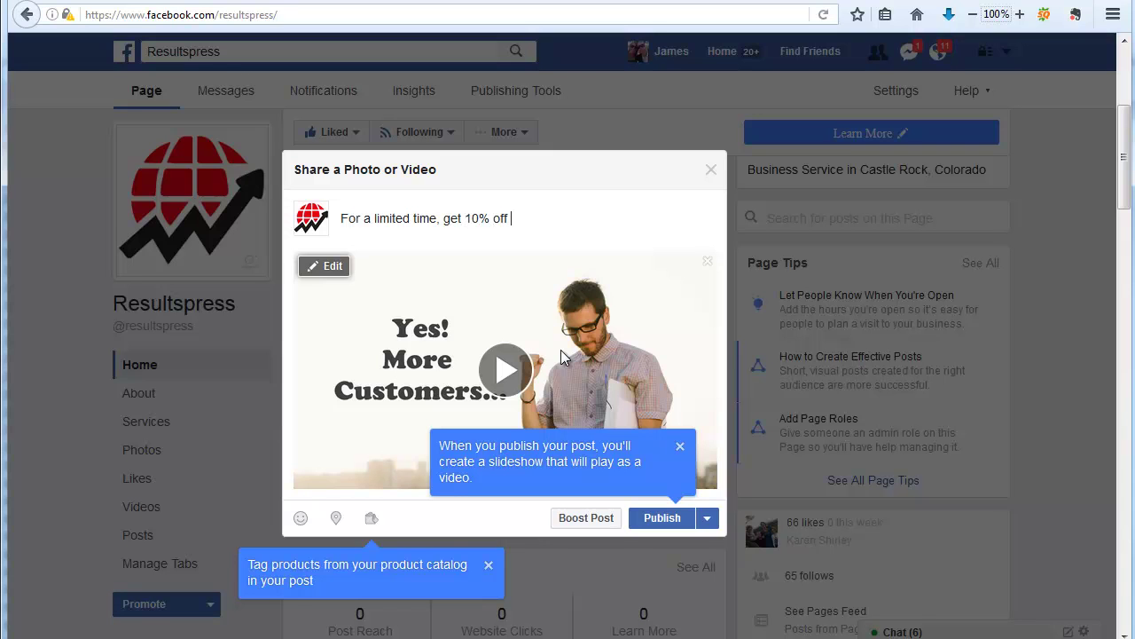
text(....mention this ad and ge)
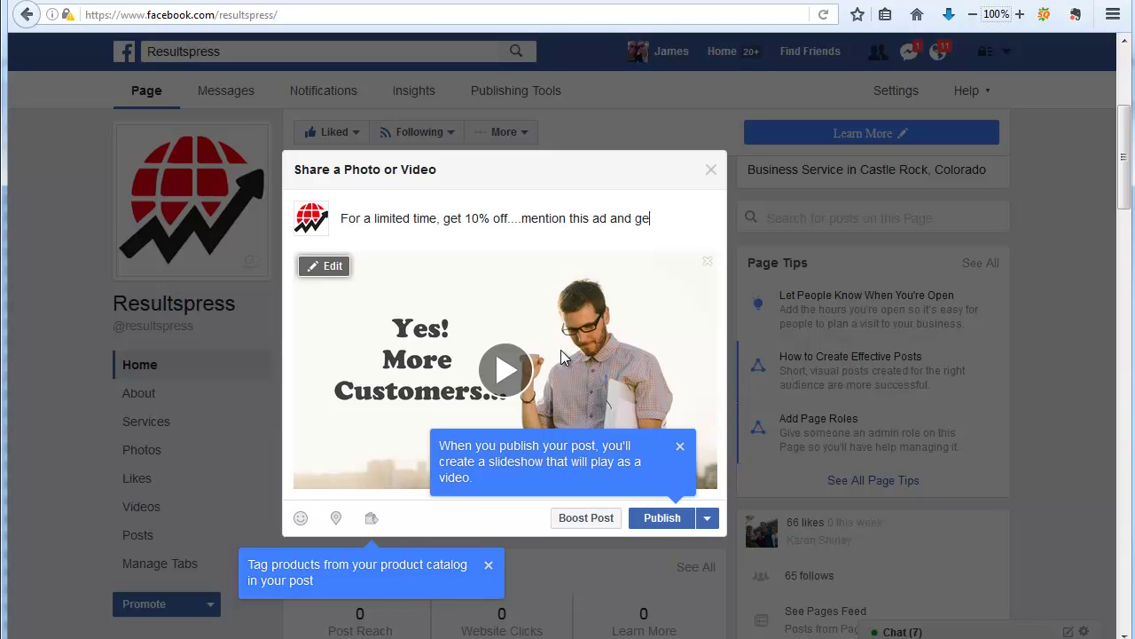
text(t a free drink)
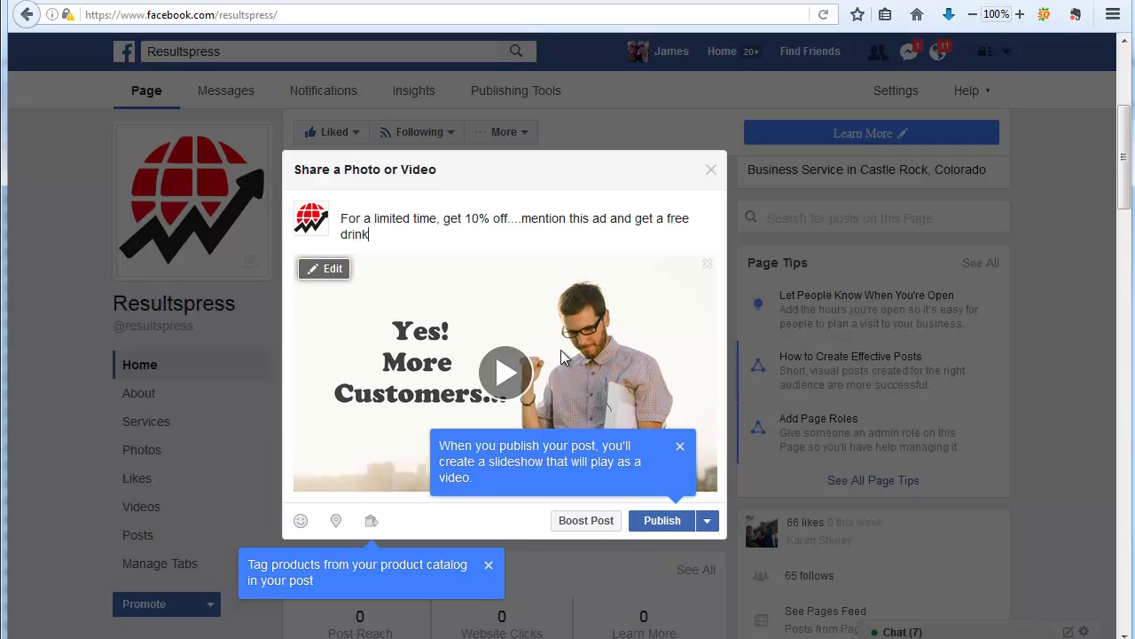
text(.)
Step: Publish the slideshow post immediately and scroll down to see it on the page
click(707, 522)
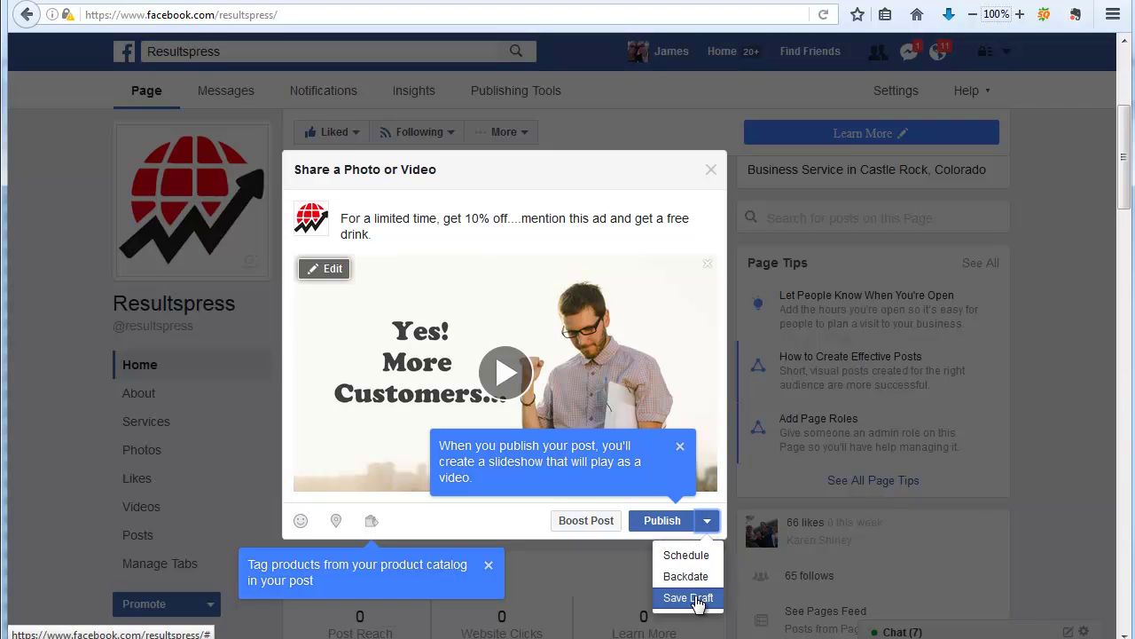
click(663, 521)
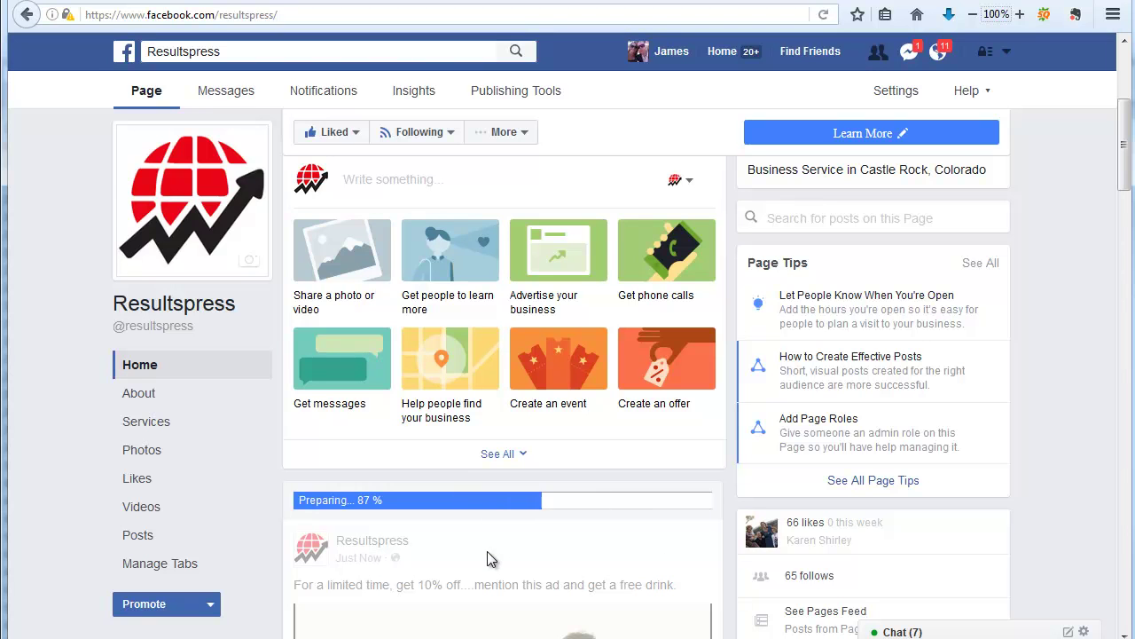
scroll(491, 557, down, 4)
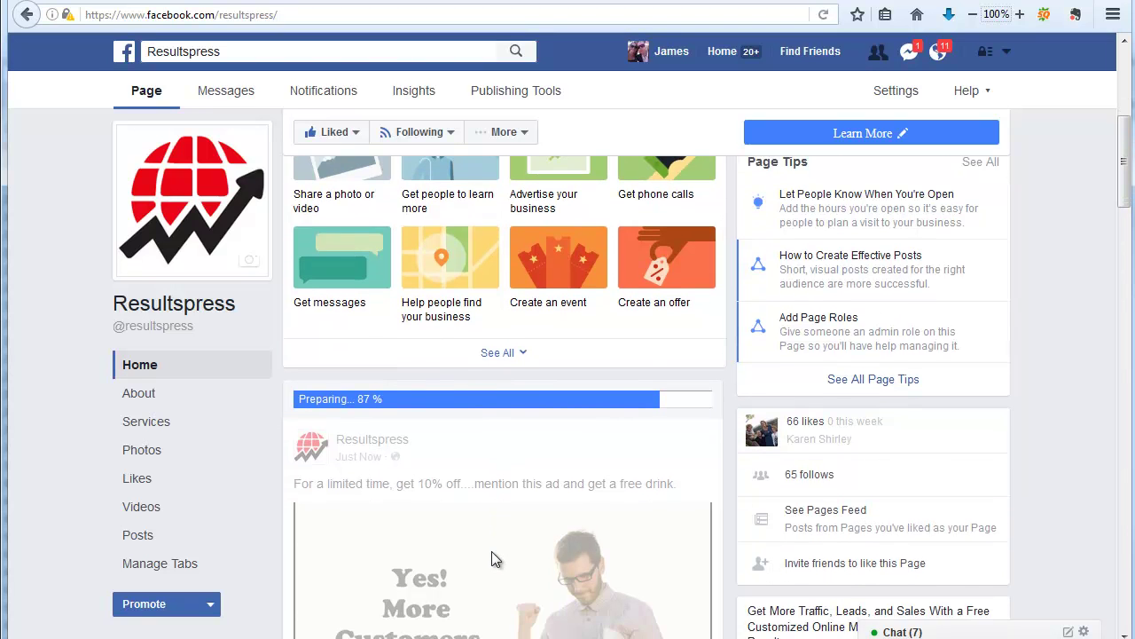
scroll(494, 557, down, 2)
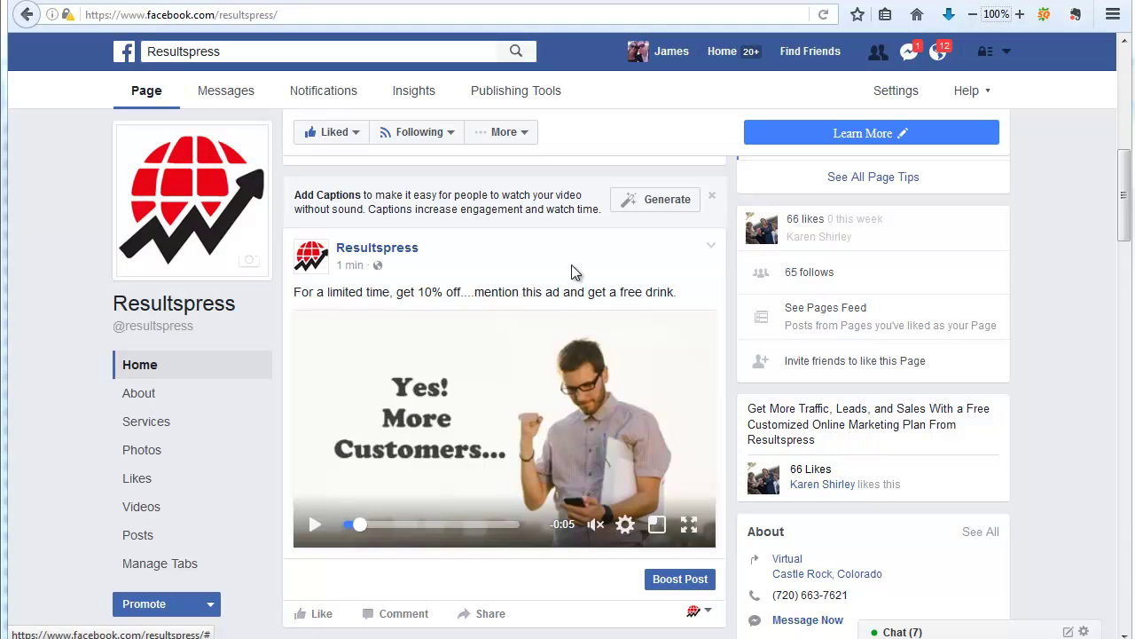
click(711, 247)
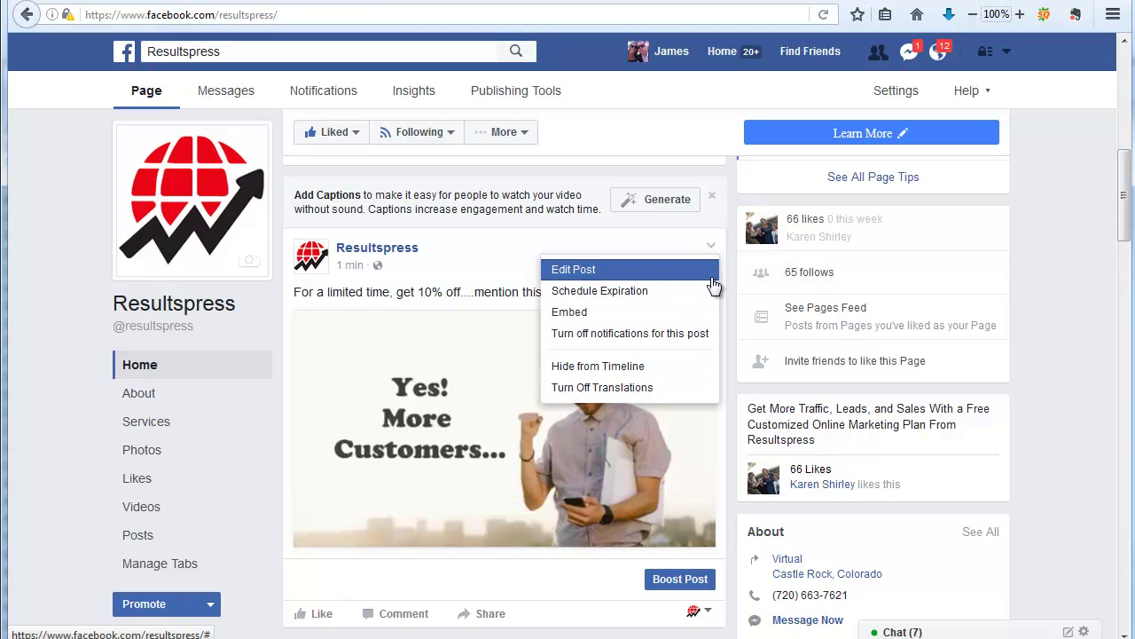
click(678, 352)
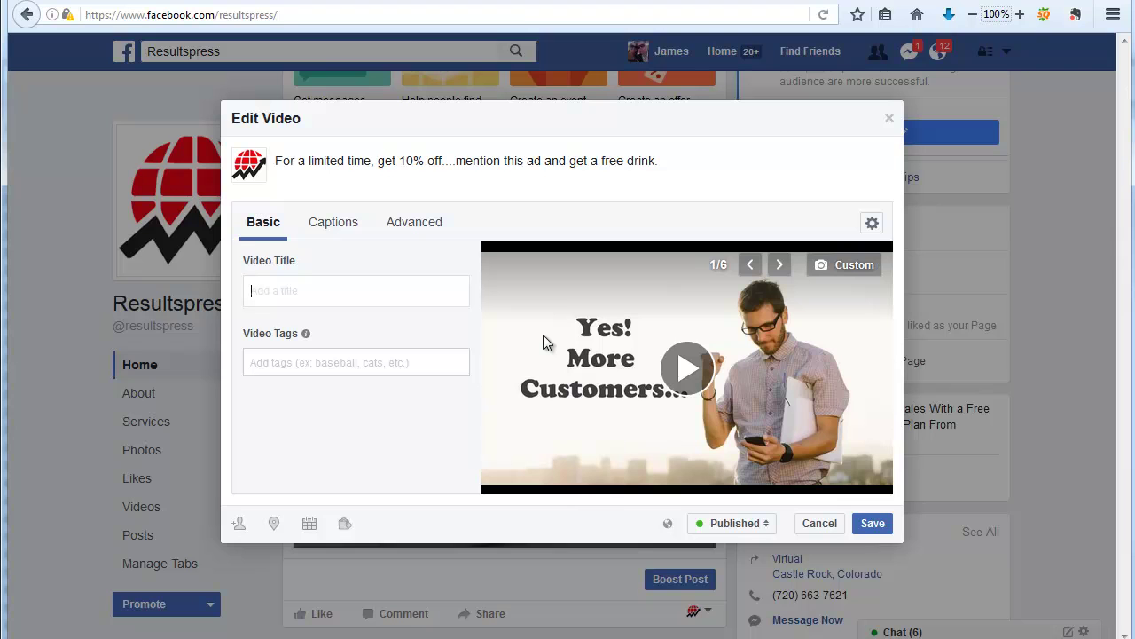
key(Tab)
click(865, 527)
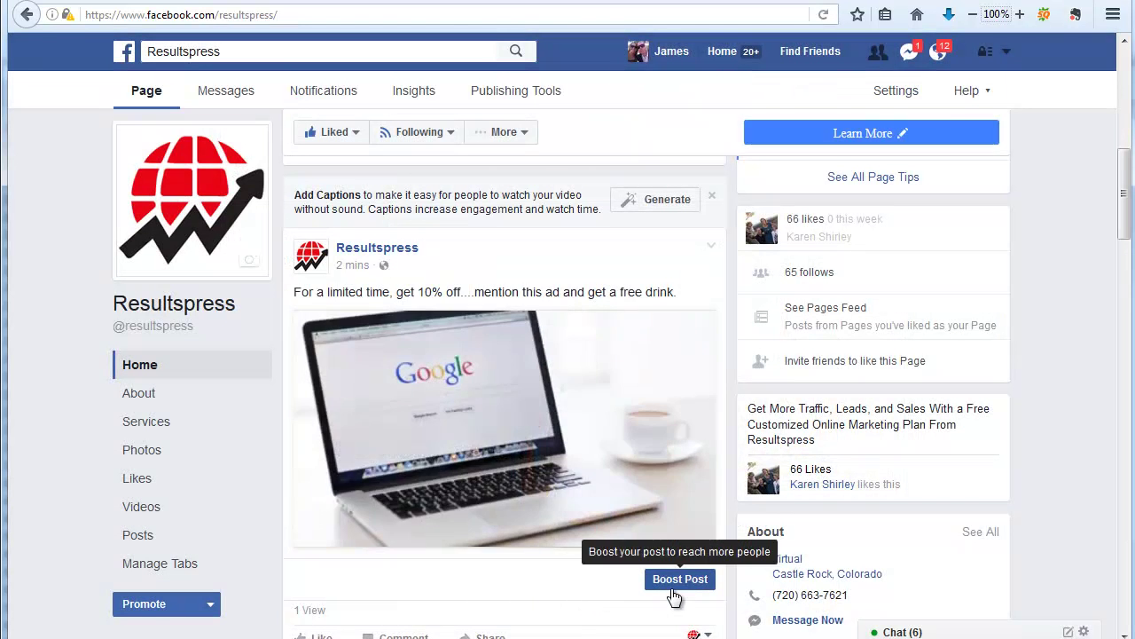
Step: Boost the slideshow post and give the ad a Send Message button
click(674, 585)
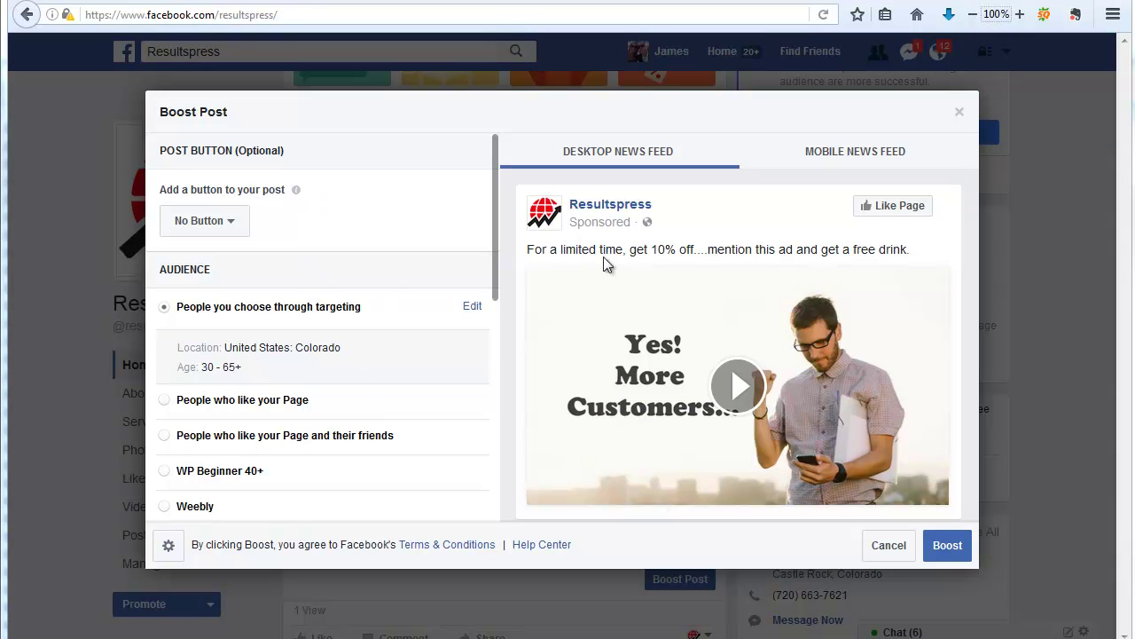
click(232, 223)
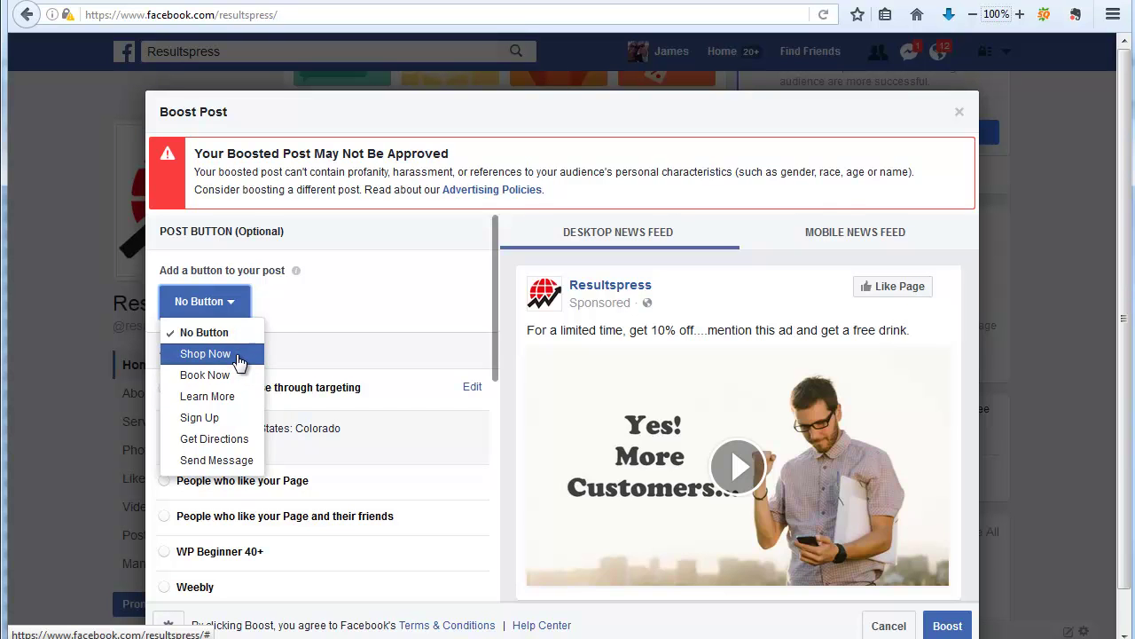
click(177, 460)
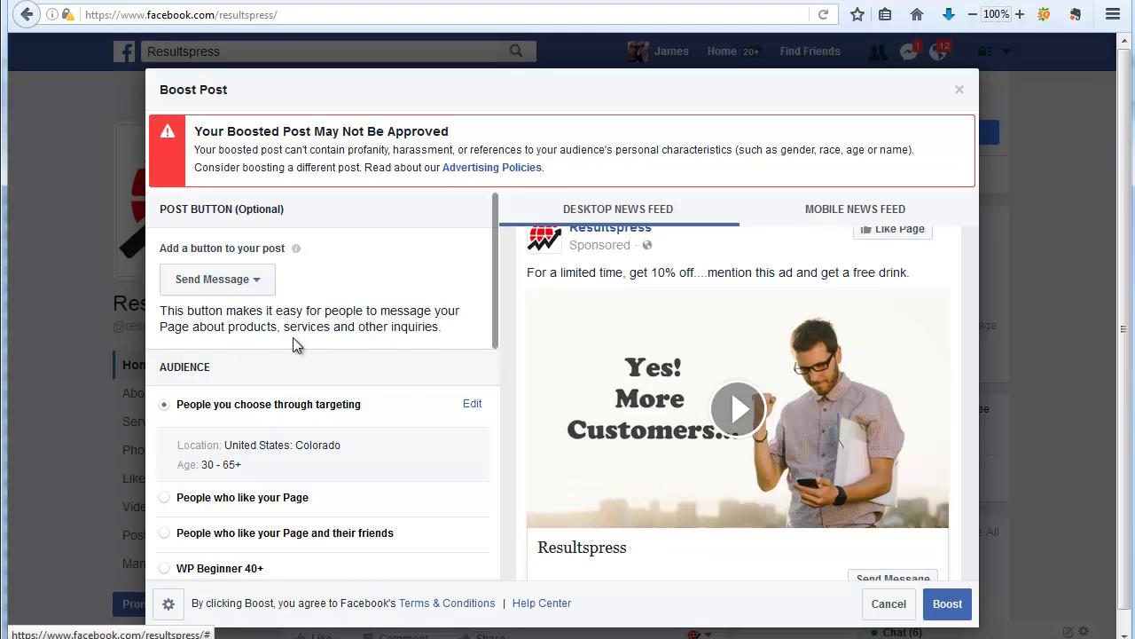
scroll(291, 340, down, 1)
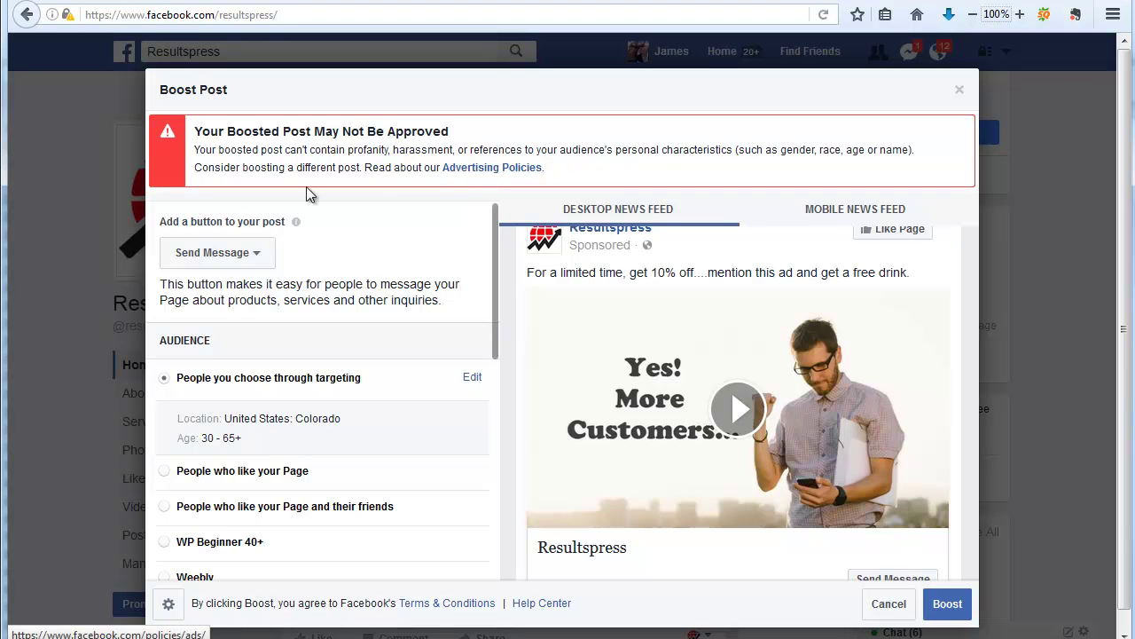
scroll(293, 268, up, 1)
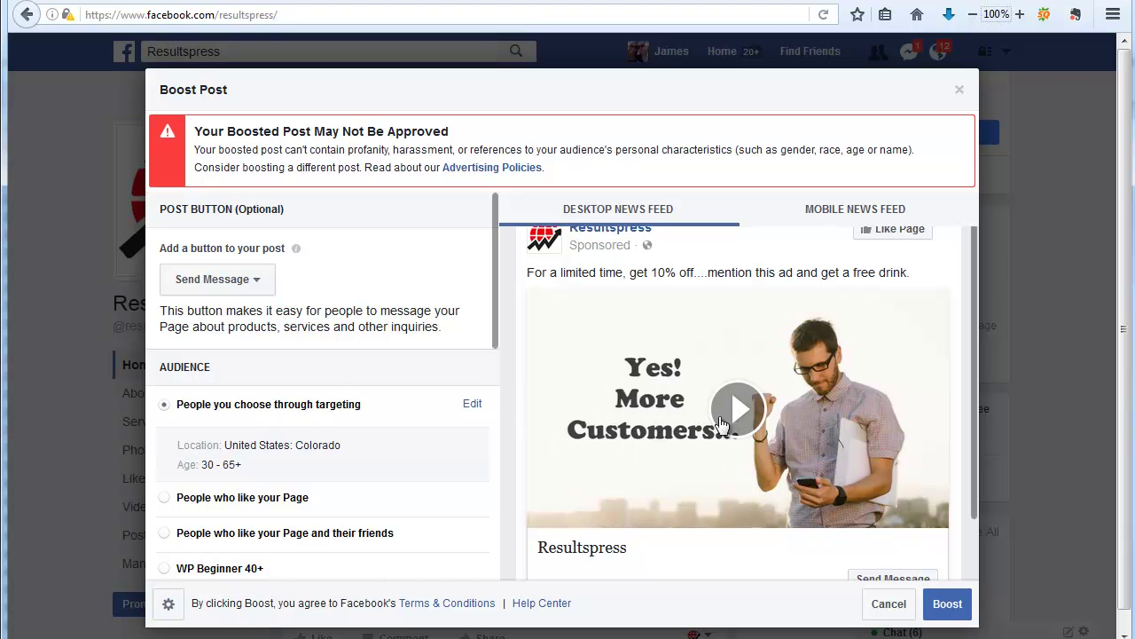
scroll(364, 372, down, 1)
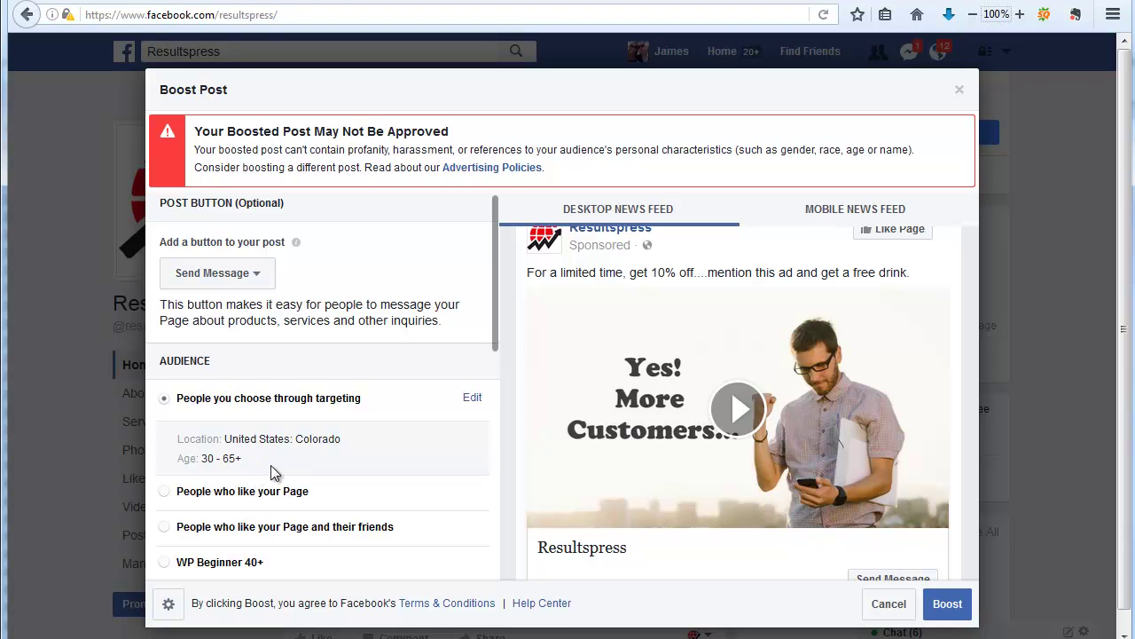
scroll(273, 476, down, 3)
scroll(272, 477, down, 5)
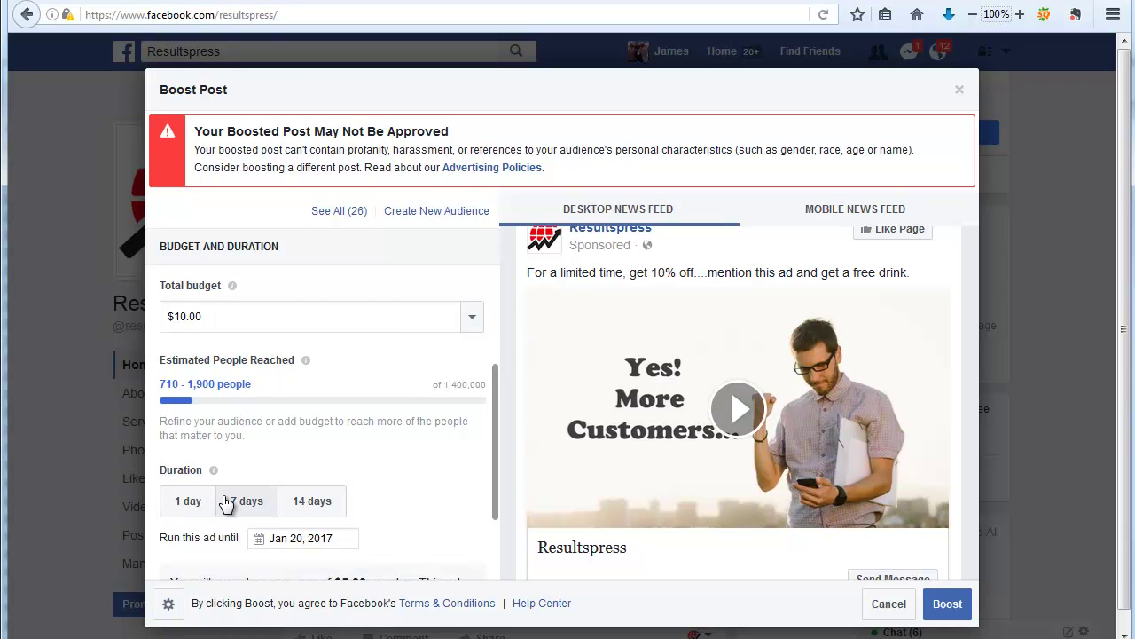
scroll(382, 483, down, 2)
scroll(371, 491, down, 1)
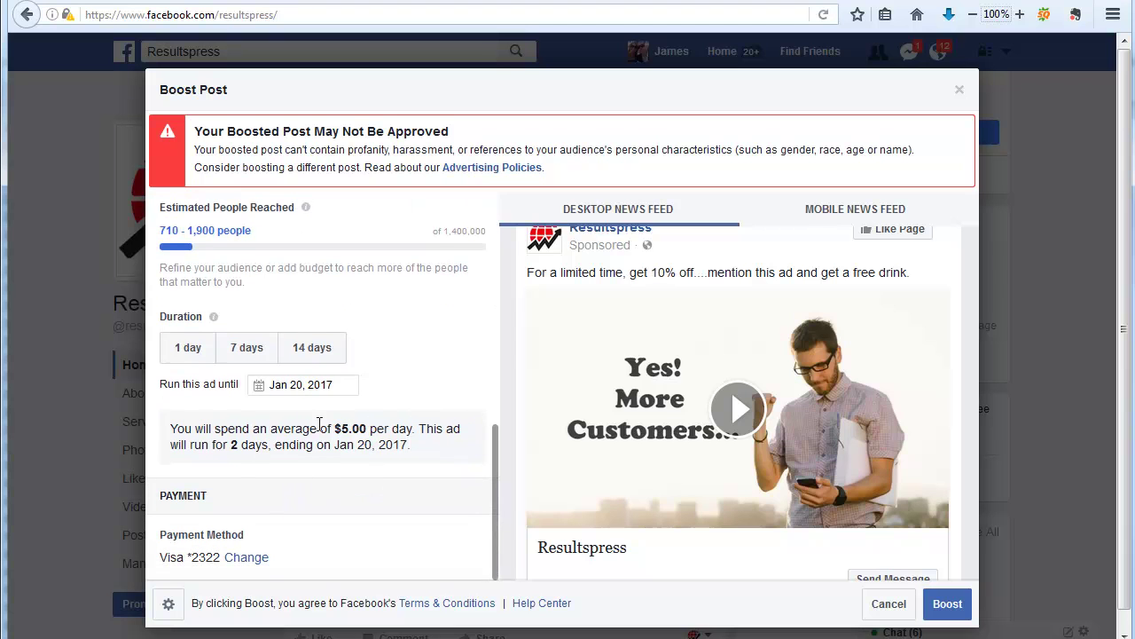
scroll(321, 429, up, 2)
scroll(322, 430, up, 3)
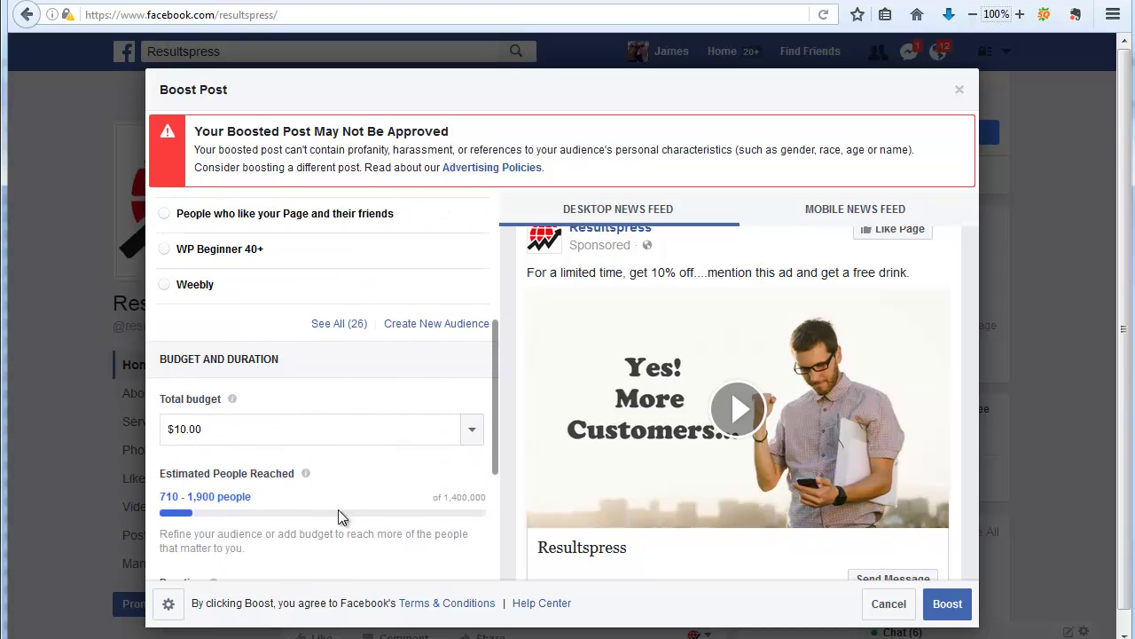
Step: Cancel the boost from the bottom of the Boost Post dialog
click(890, 606)
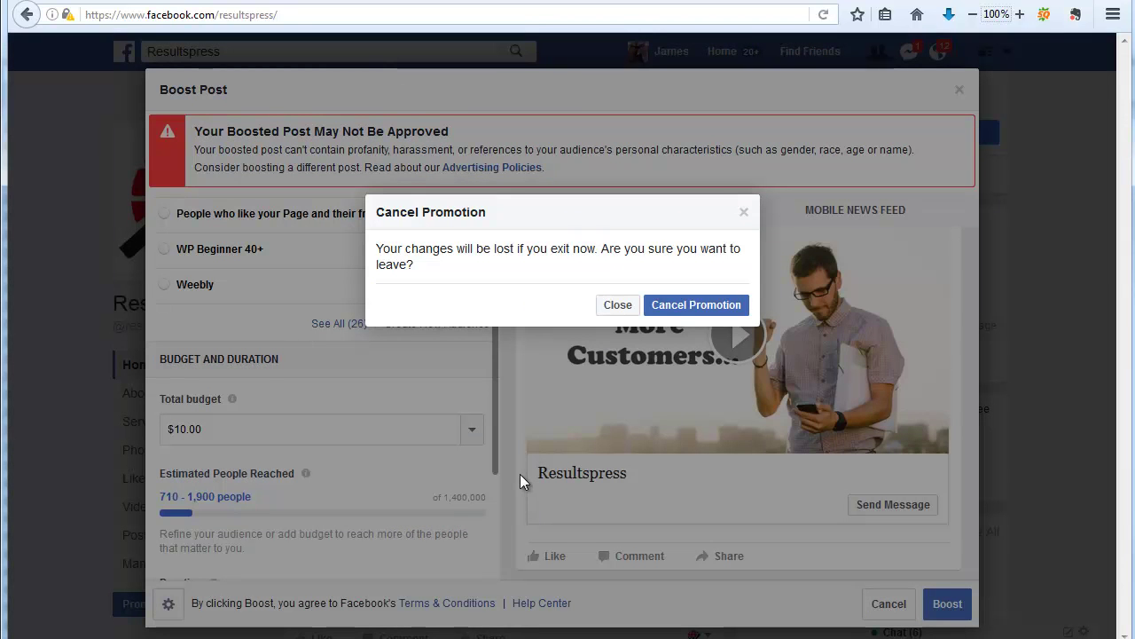